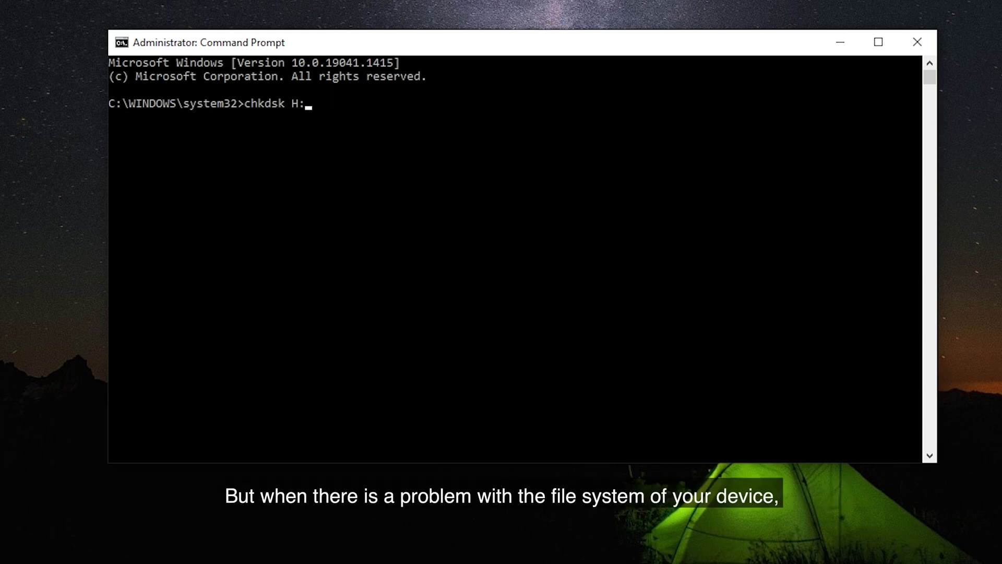
Run chkdsk H: /f, which fails because H: is RAW, then exit Command Prompt.
type("H: /f")
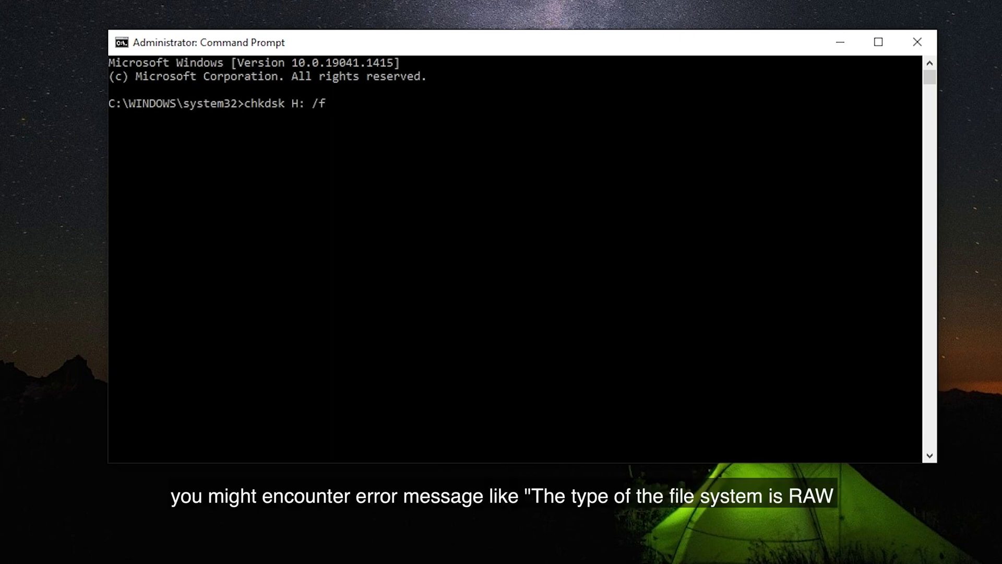
key("Return")
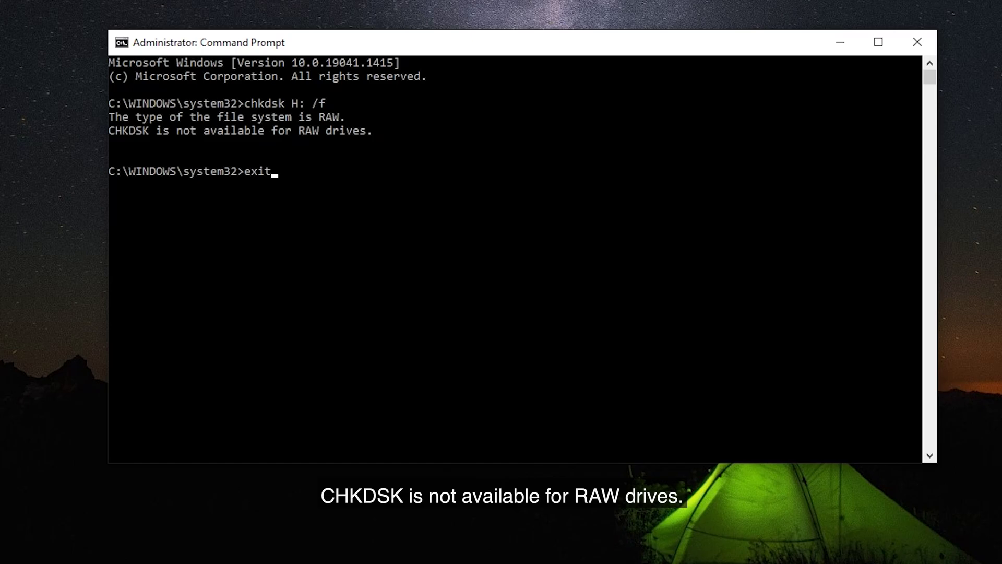
type("exit")
key("Return")
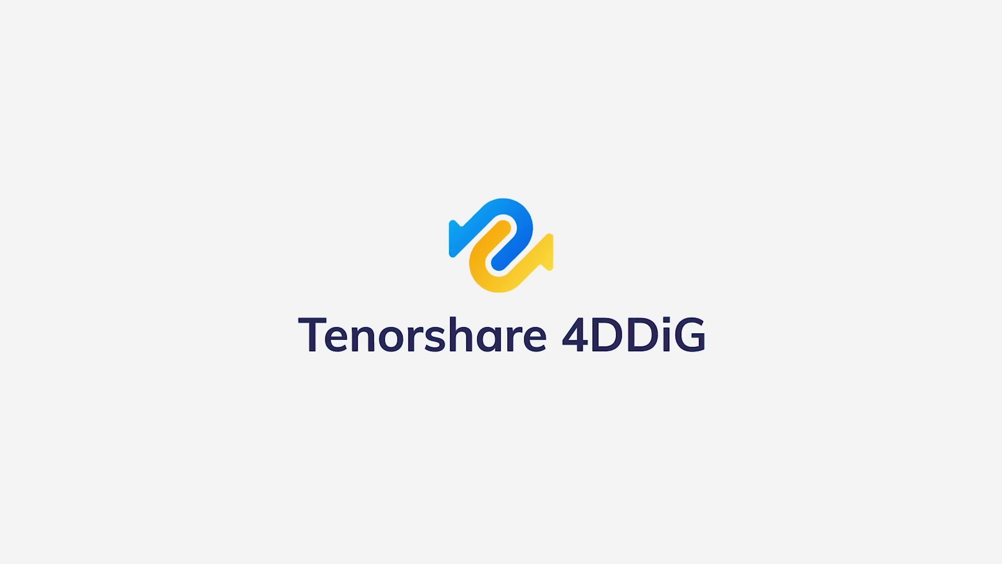
Quick-format the H: partition on Disk 2 as FAT32, labelled New Volume.
left_click(805, 417)
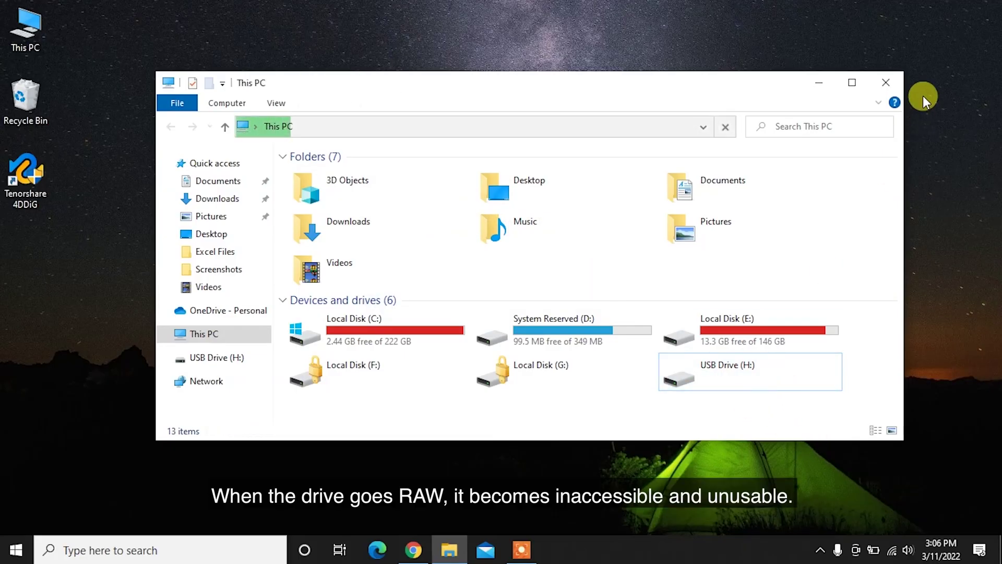
left_click(892, 84)
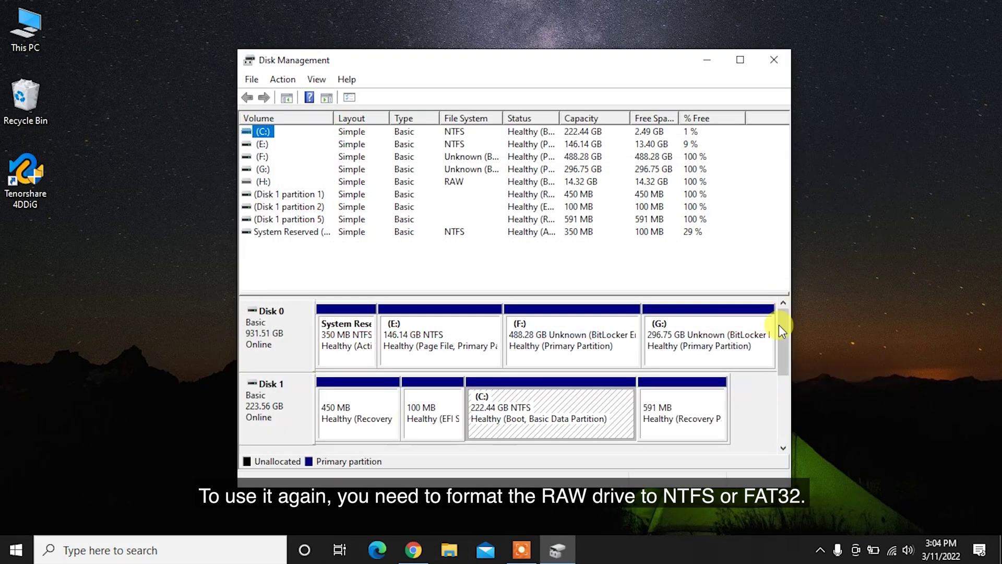
left_click_drag(778, 325, 772, 365)
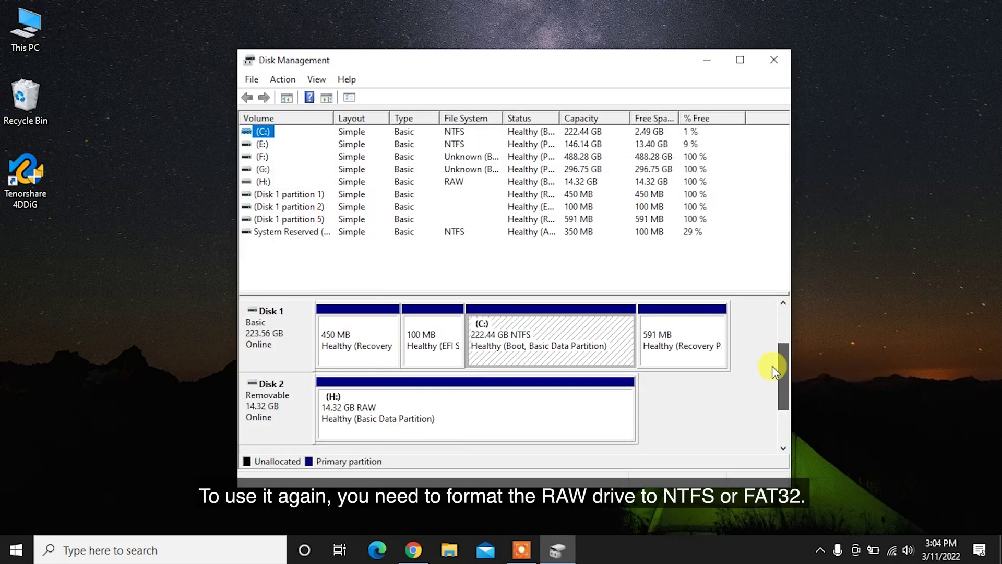
left_click(528, 414)
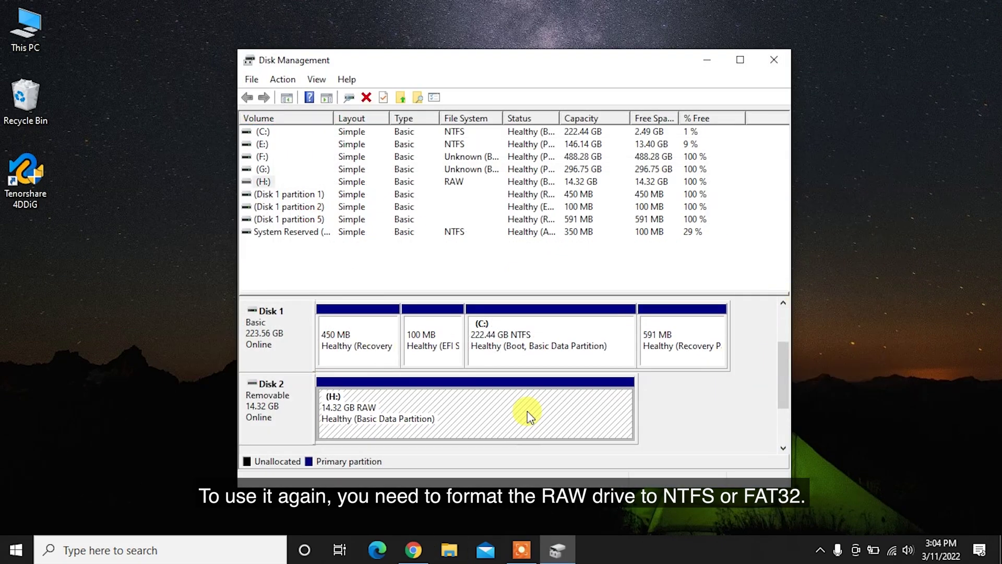
right_click(527, 411)
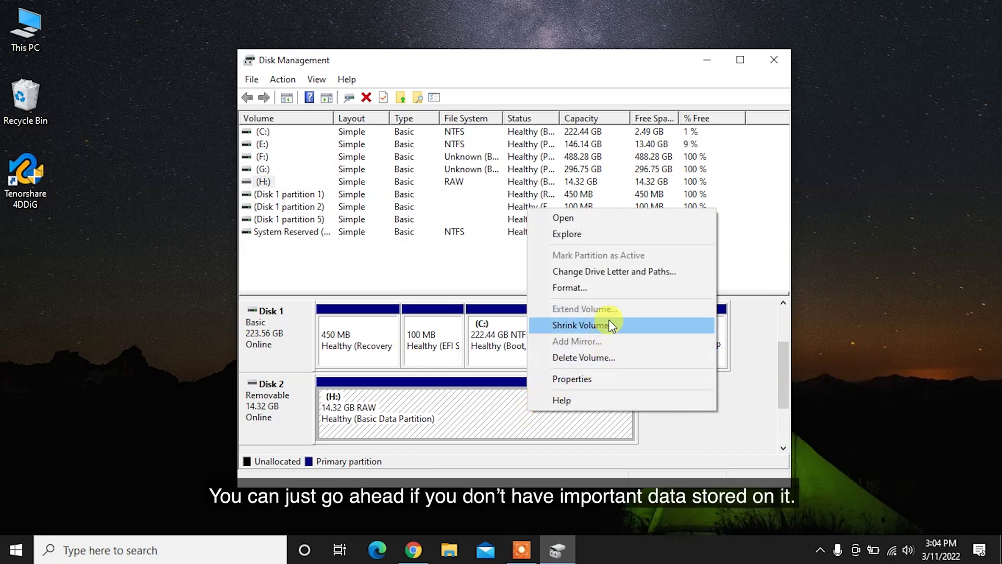
left_click(618, 289)
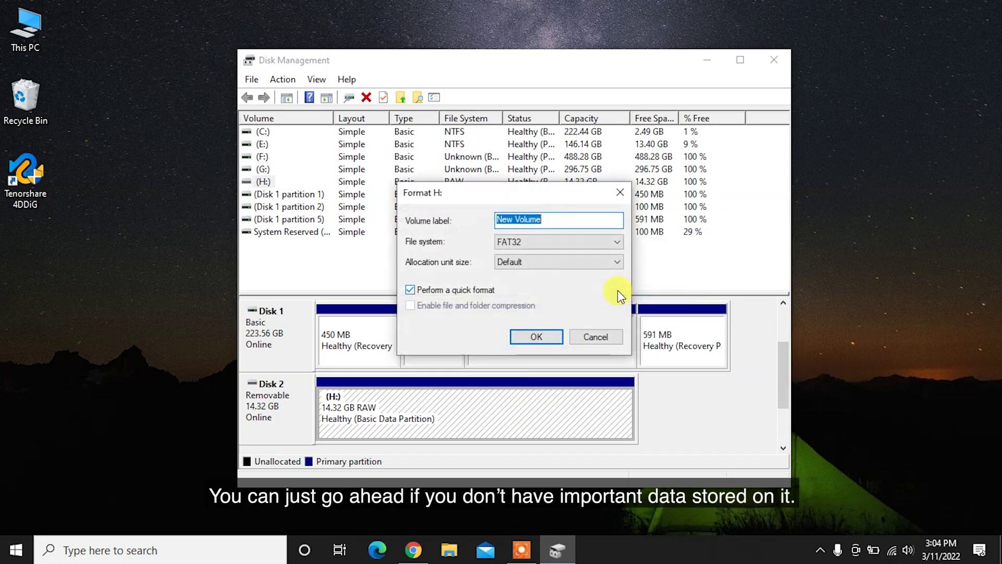
left_click(534, 336)
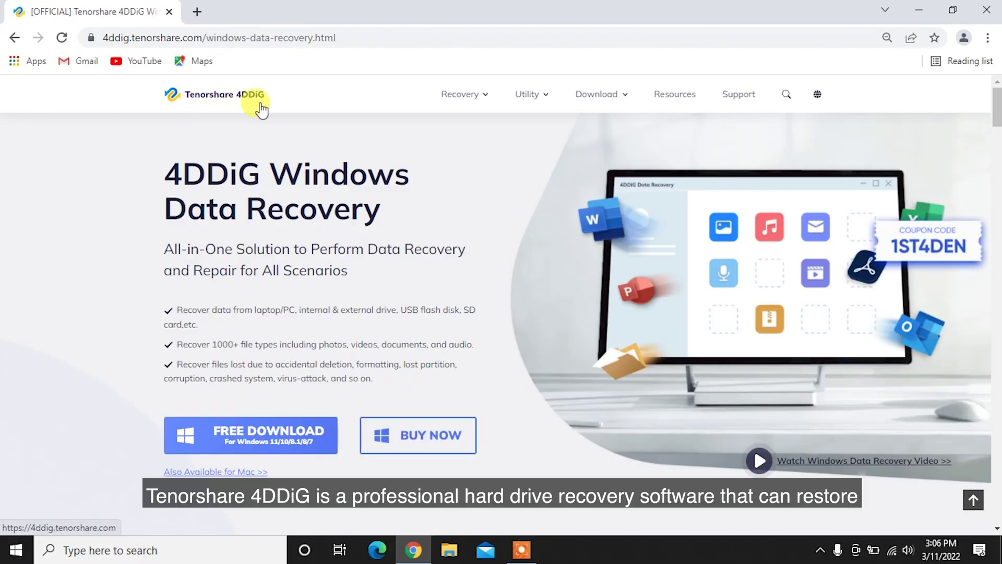
Highlight key headings on the 4DDiG Windows Data Recovery page and scroll through its features.
left_click_drag(163, 173, 422, 212)
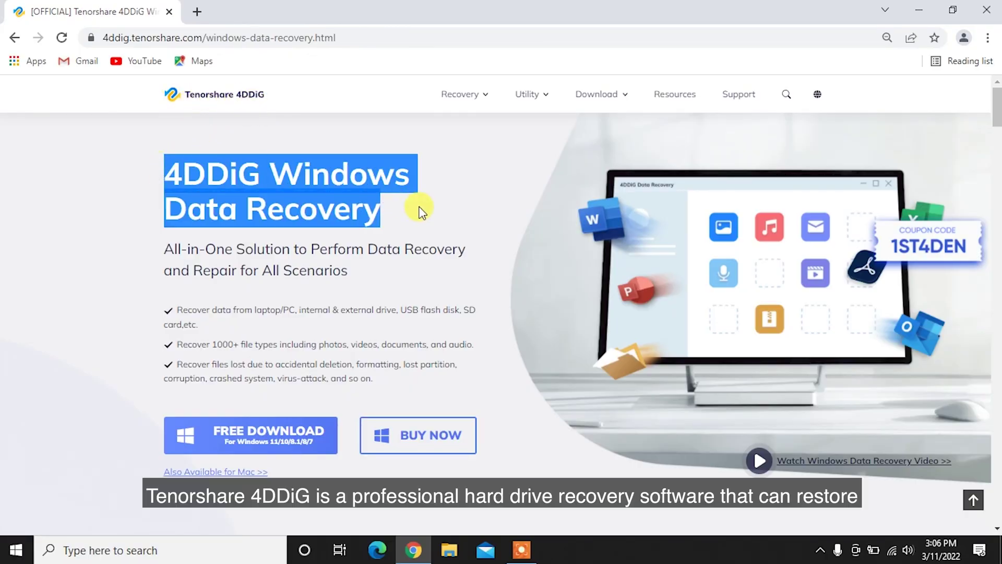
left_click(422, 211)
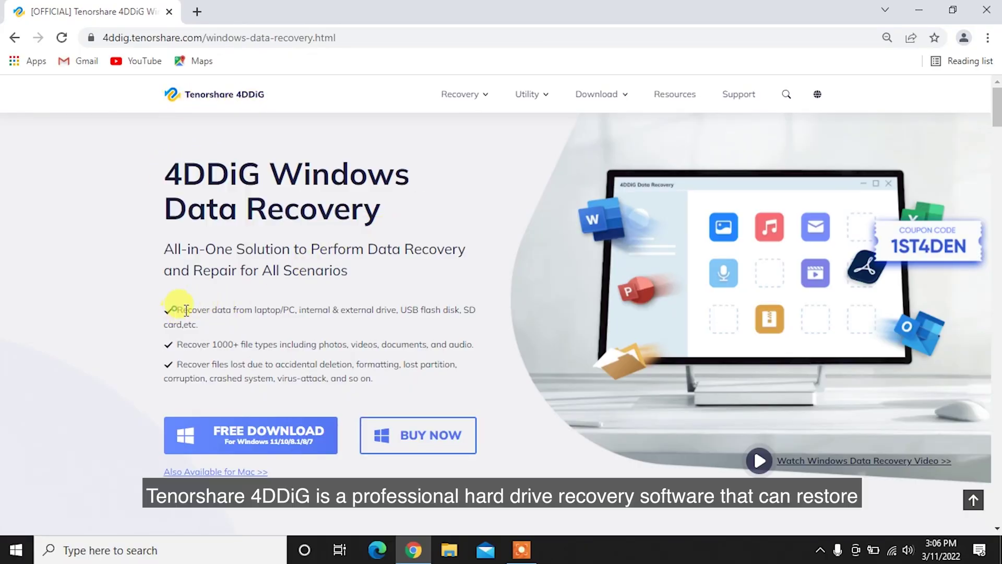
left_click_drag(186, 310, 497, 343)
left_click(205, 324)
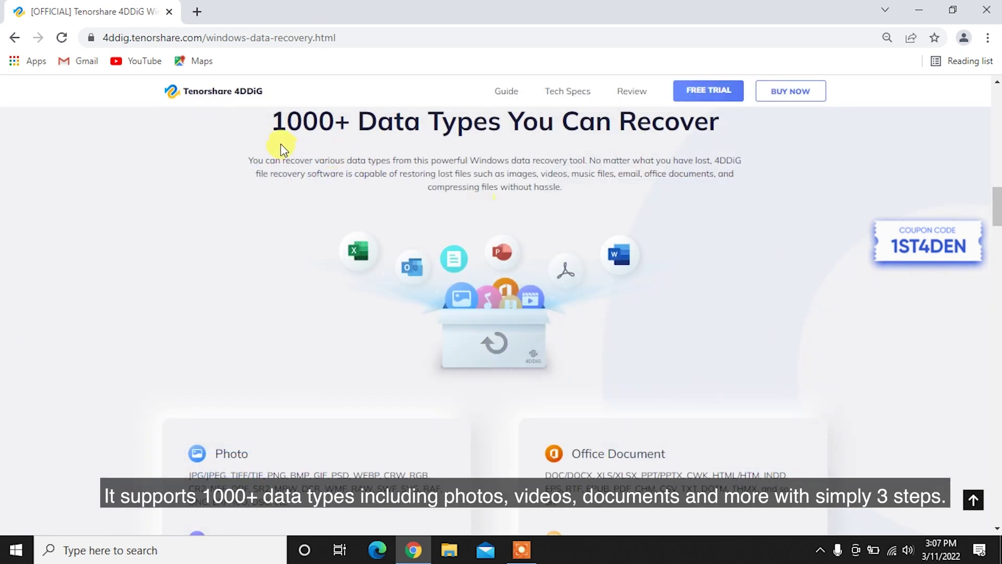
left_click_drag(267, 120, 732, 123)
left_click(744, 122)
scroll(721, 274, "down", 10)
scroll(722, 274, "down", 12)
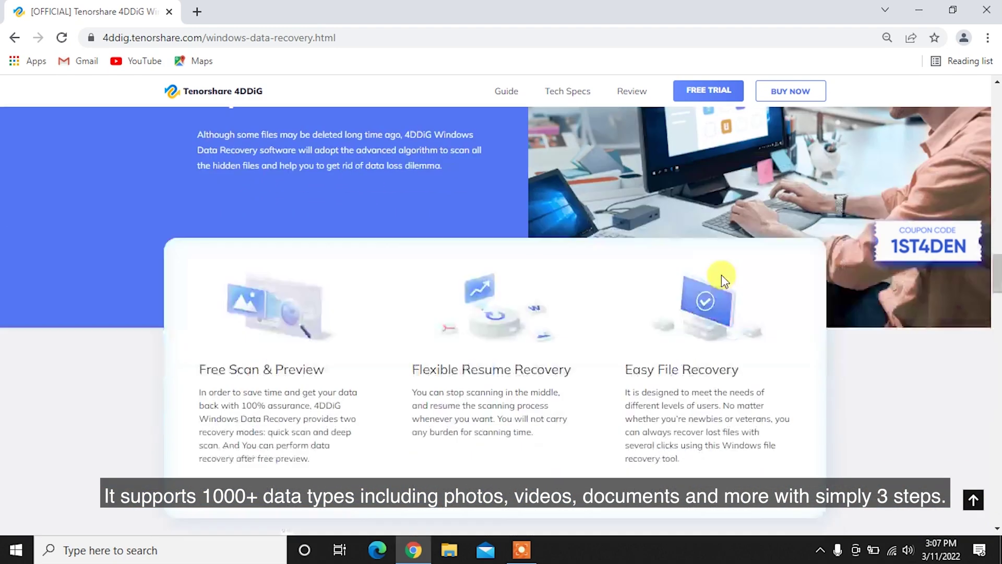
scroll(722, 275, "down", 8)
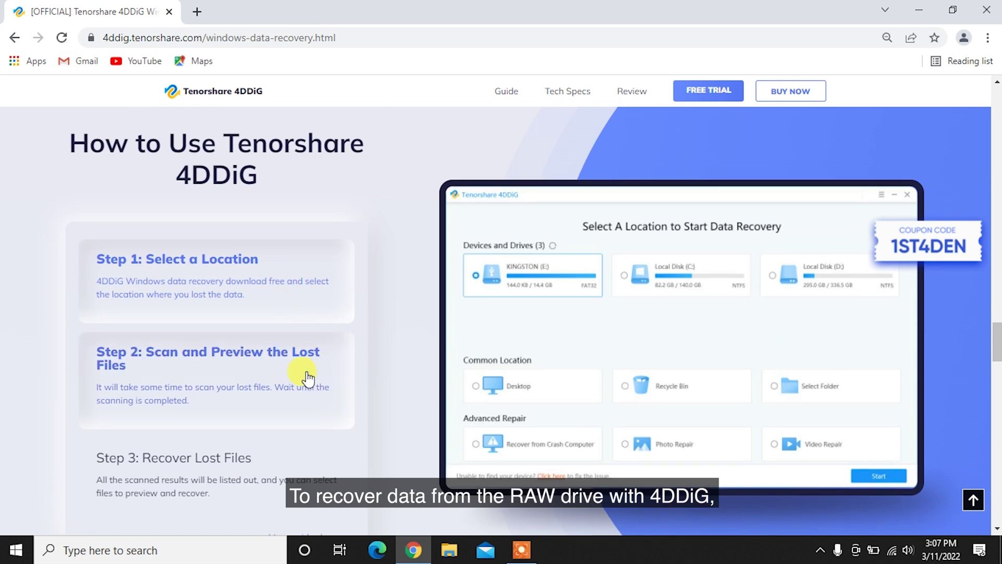
Download the 4DDiG free trial installer and launch it.
left_click(295, 456)
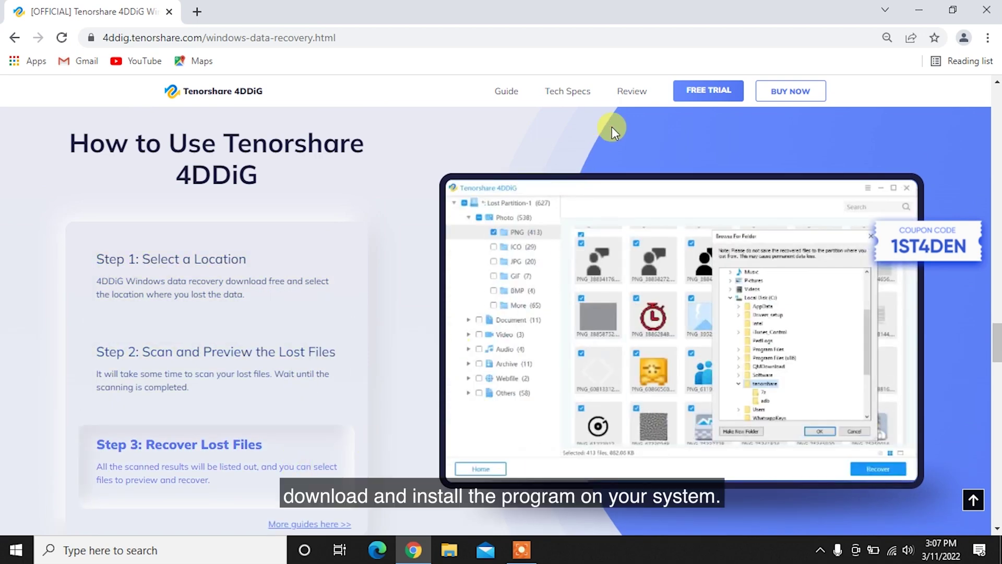
left_click(713, 90)
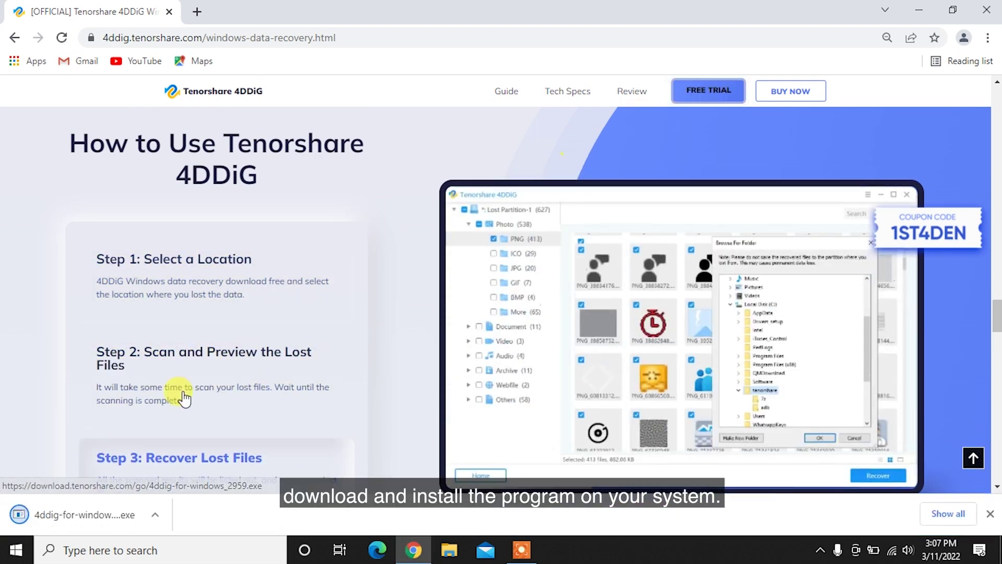
left_click(79, 514)
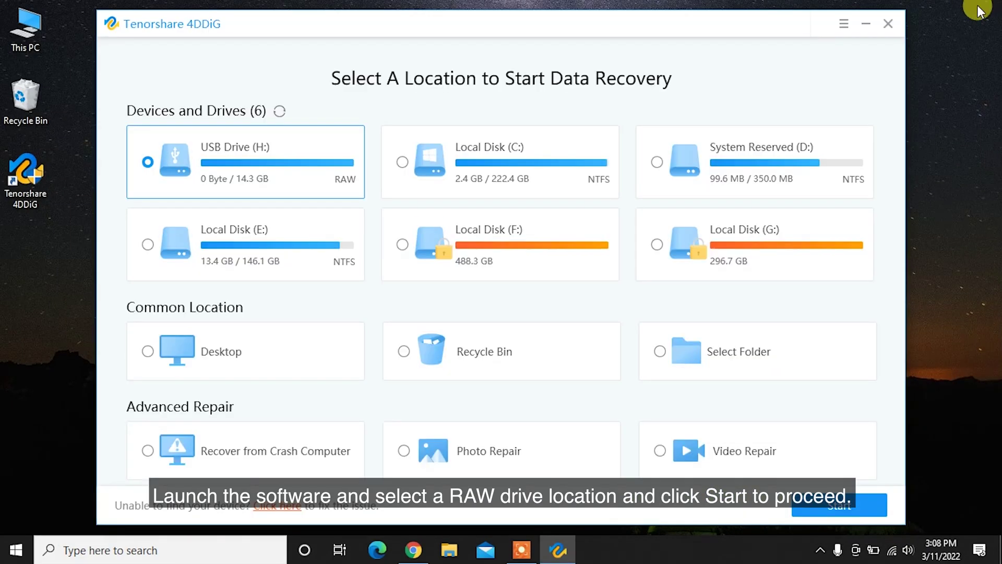
Start recovery on USB Drive (H:) with All File Types selected.
left_click(821, 506)
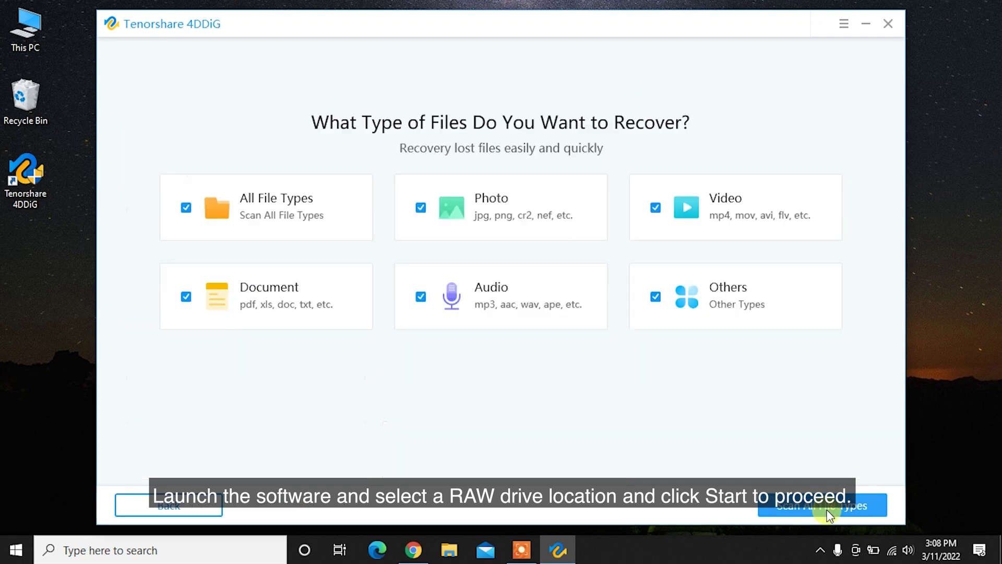
left_click(186, 208)
left_click(186, 208)
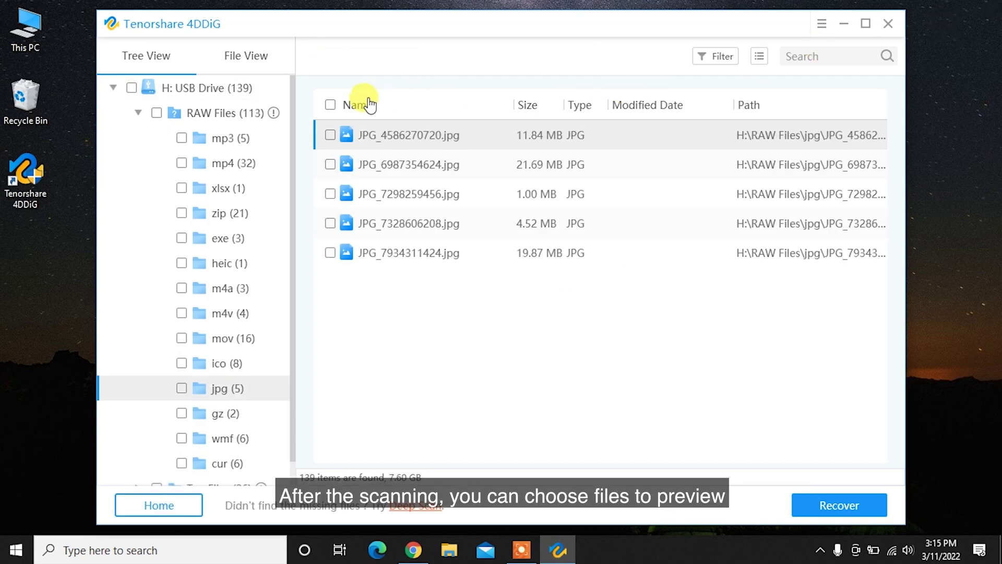
Recover the five JPG files to the Desktop and view the recovered folder.
left_click(328, 104)
left_click(839, 504)
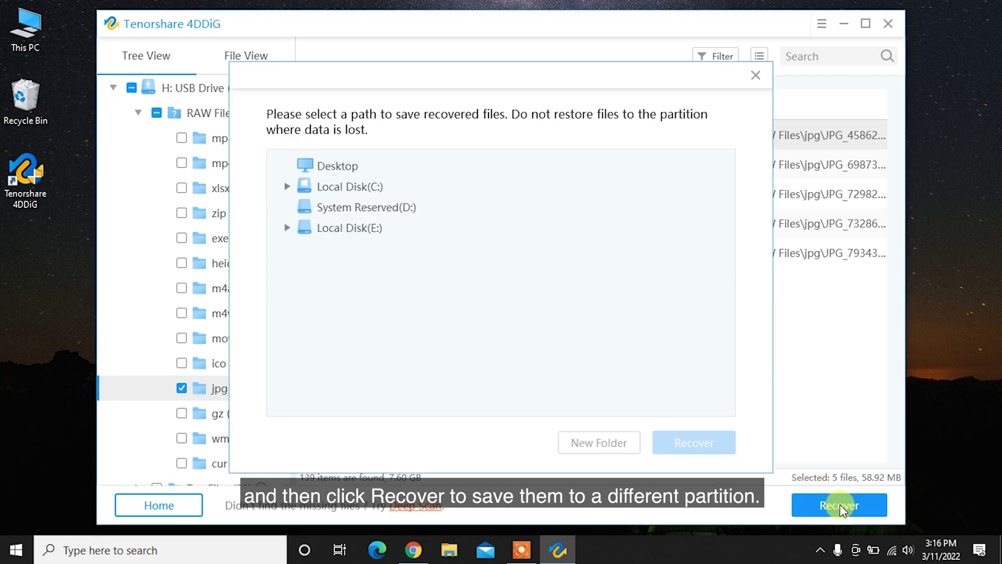
left_click(308, 166)
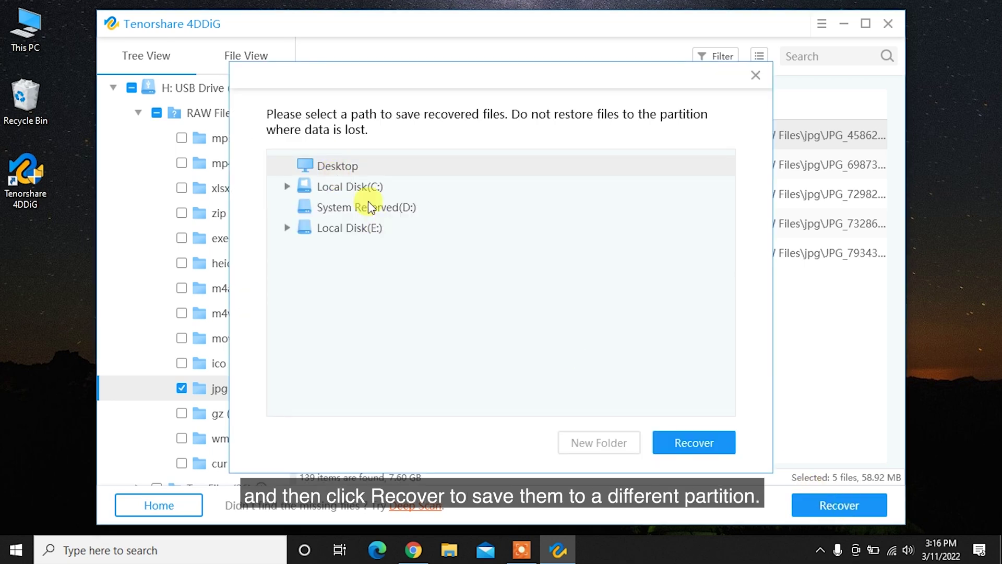
left_click(696, 435)
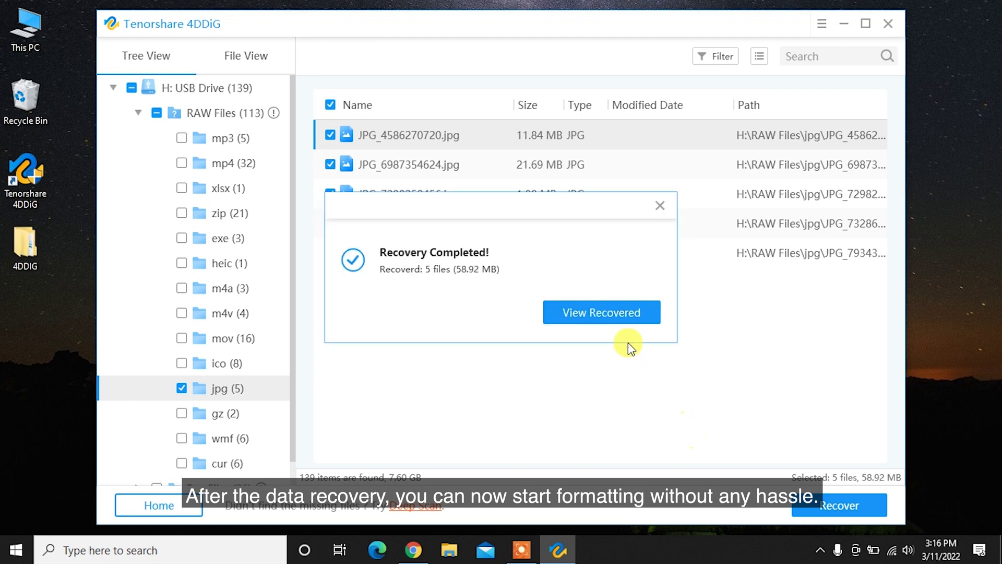
left_click(615, 313)
Check the five recovered JPG images, then try opening USB Drive (H:) from This PC.
left_click(846, 24)
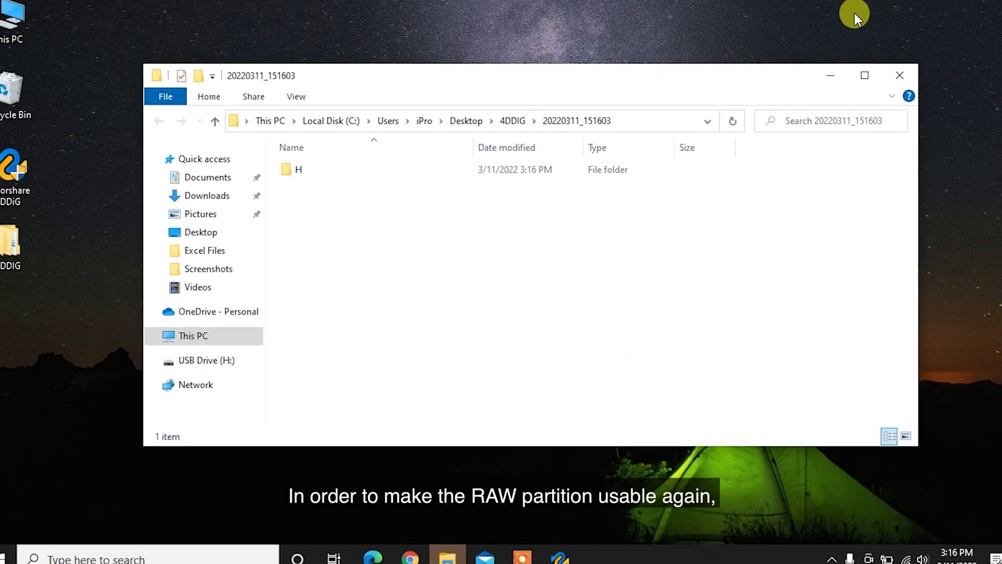
double_click(283, 162)
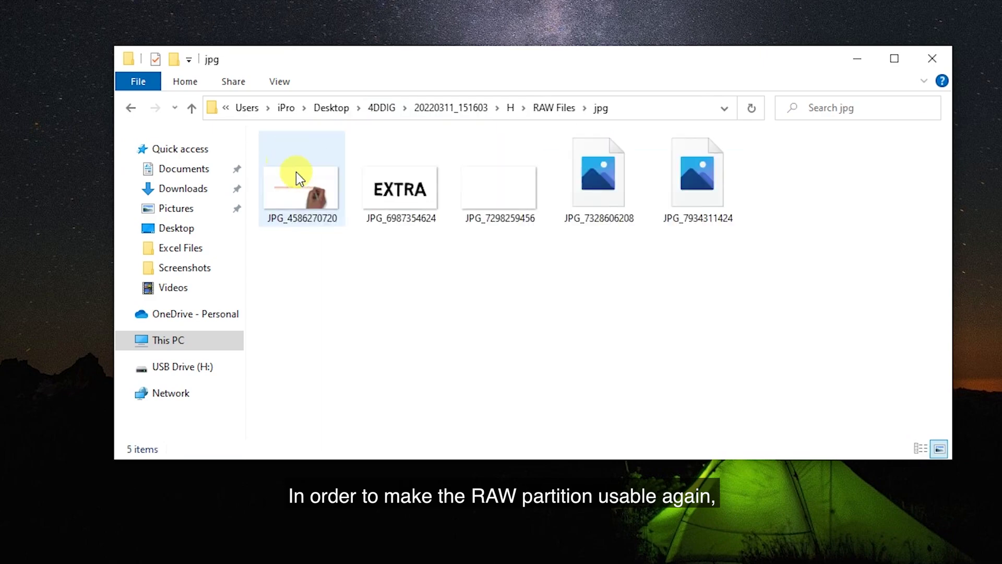
left_click_drag(817, 273, 310, 171)
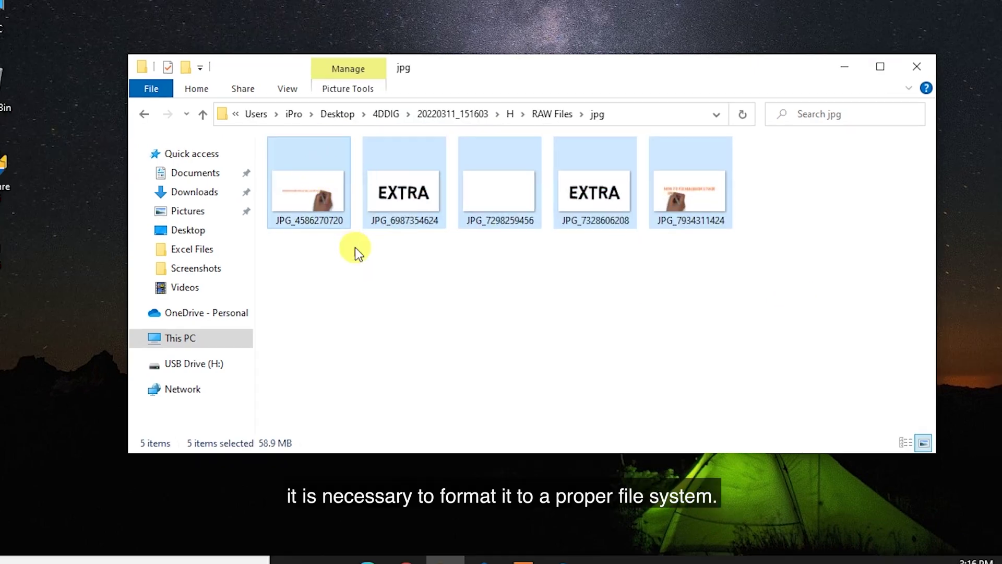
key("super+d")
double_click(8, 16)
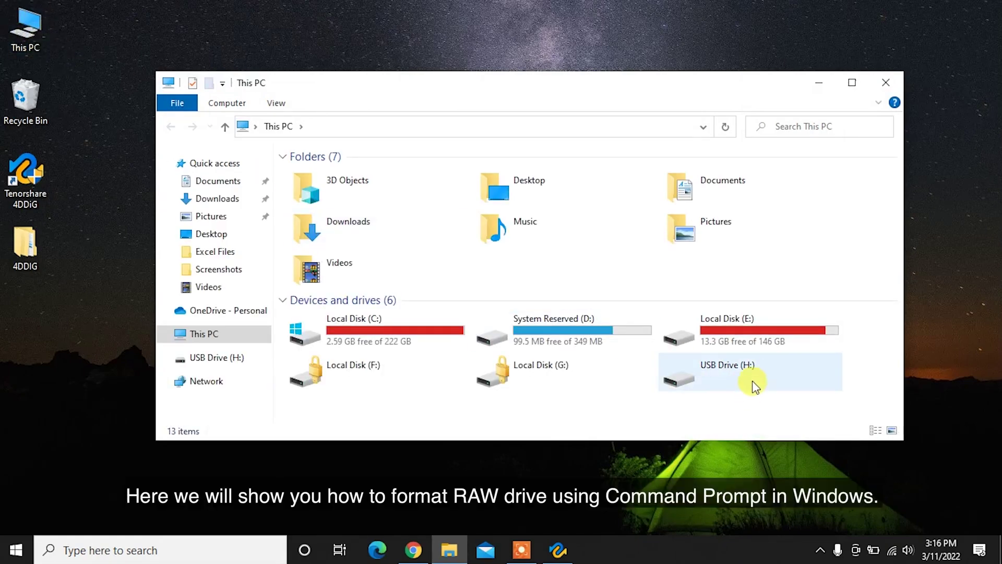
double_click(755, 386)
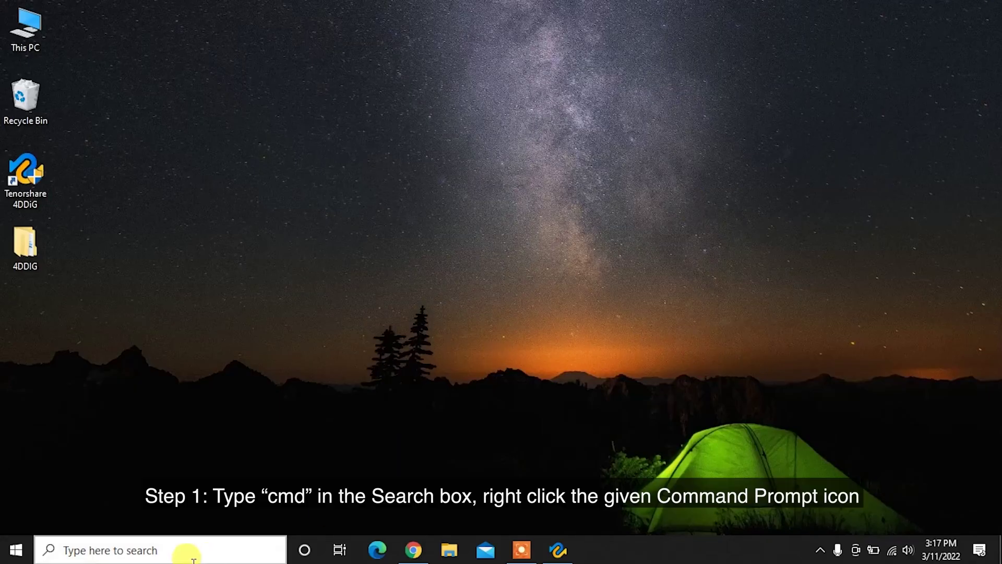
Search for cmd and run Command Prompt as administrator.
left_click(153, 549)
type("cmd")
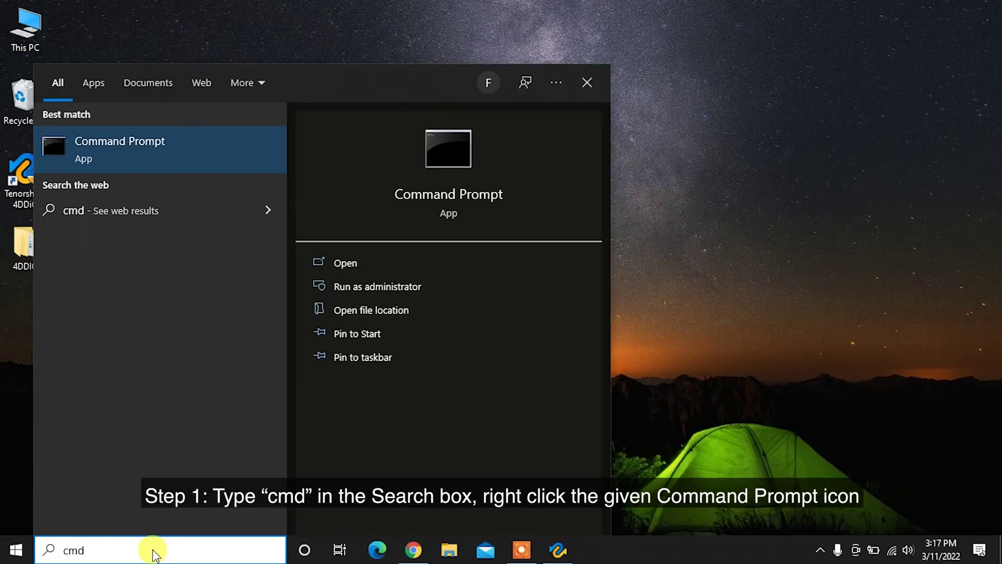
right_click(190, 144)
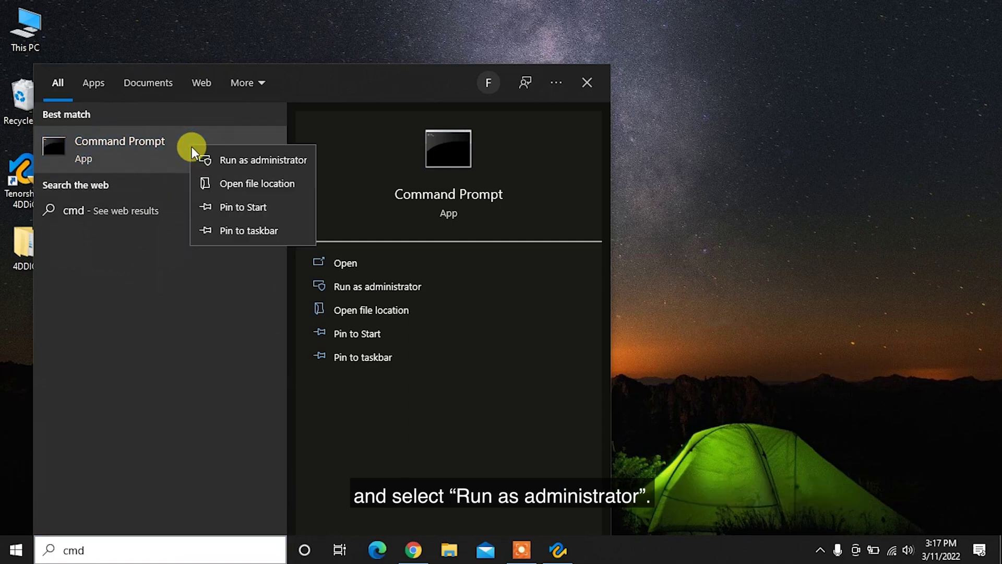
left_click(246, 160)
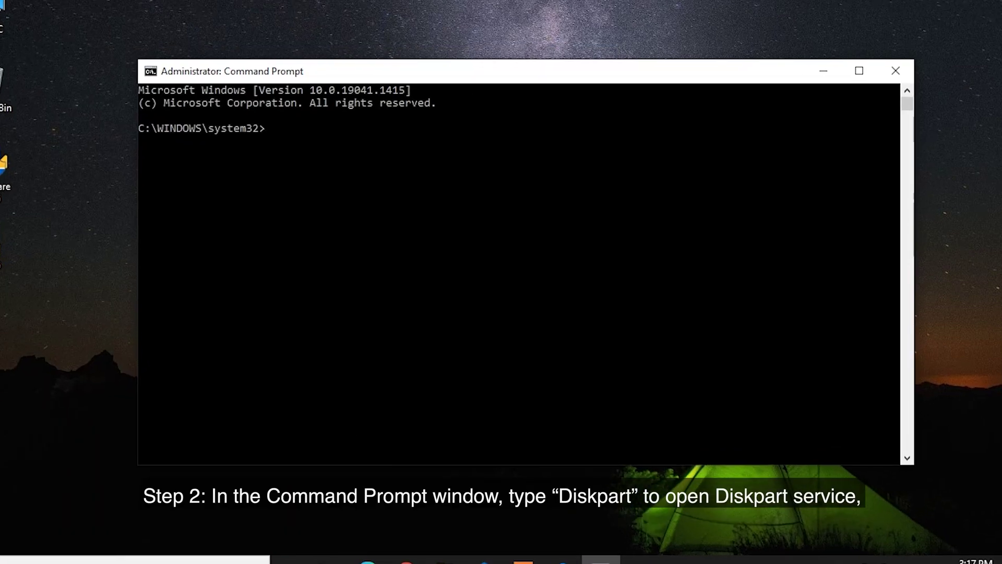
Start DiskPart and run list volume, showing H: as the 14 GB RAW Volume 8.
type("d")
type("iskpart")
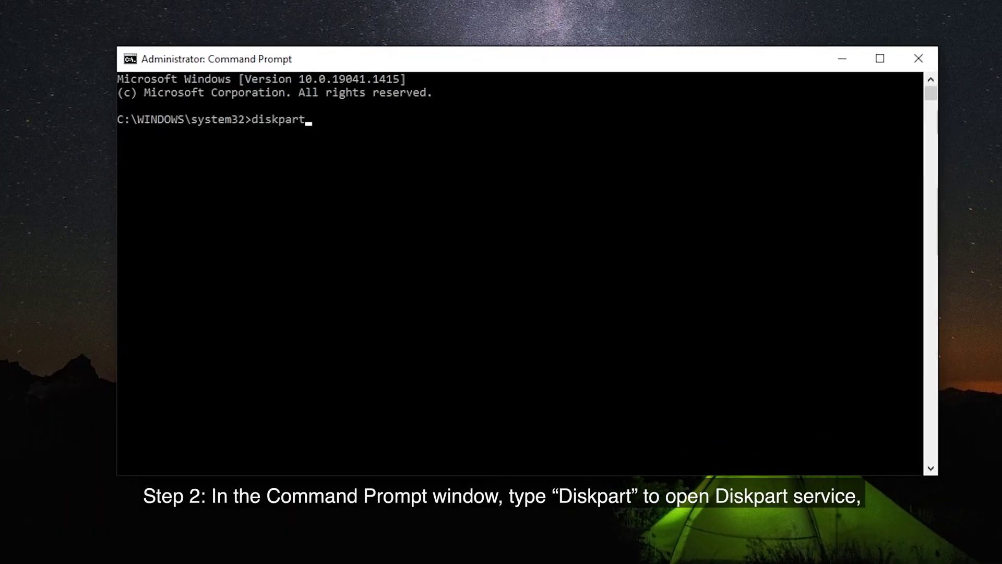
key("Return")
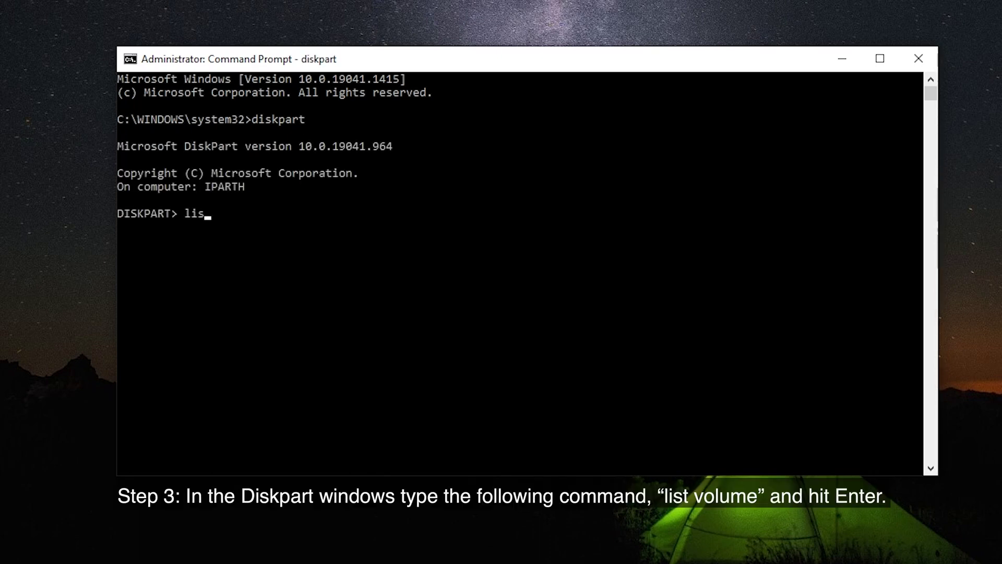
type("list volume")
key("Return")
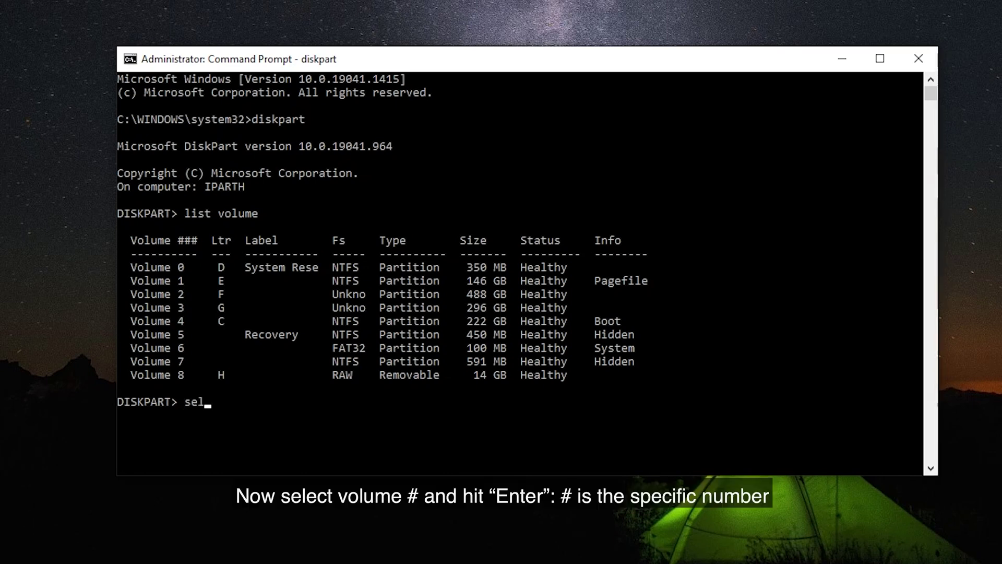
Run select volume 8 and format fs=ntfs quick, which fails with a device-in-use error.
type("select volume")
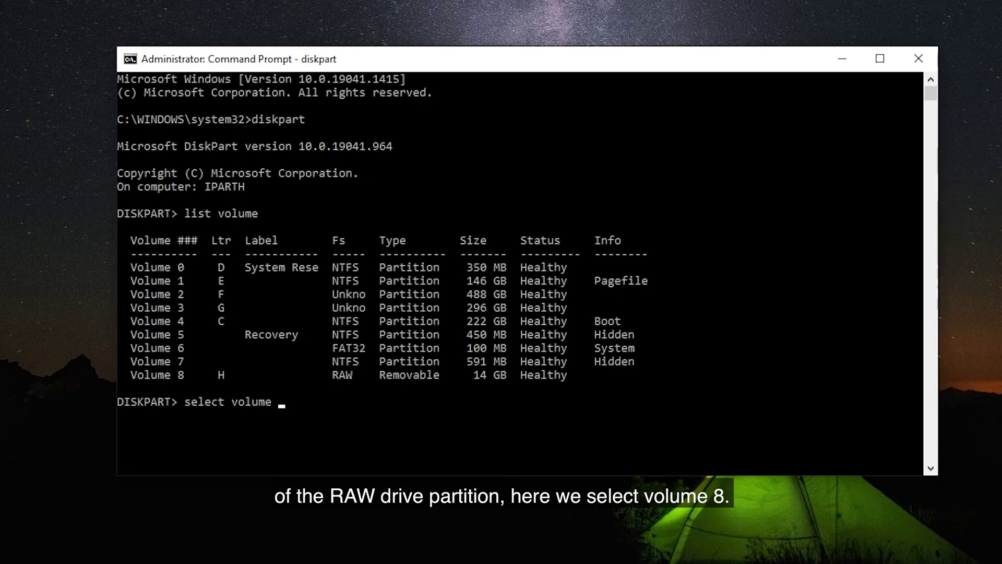
type(" 8")
key("Return")
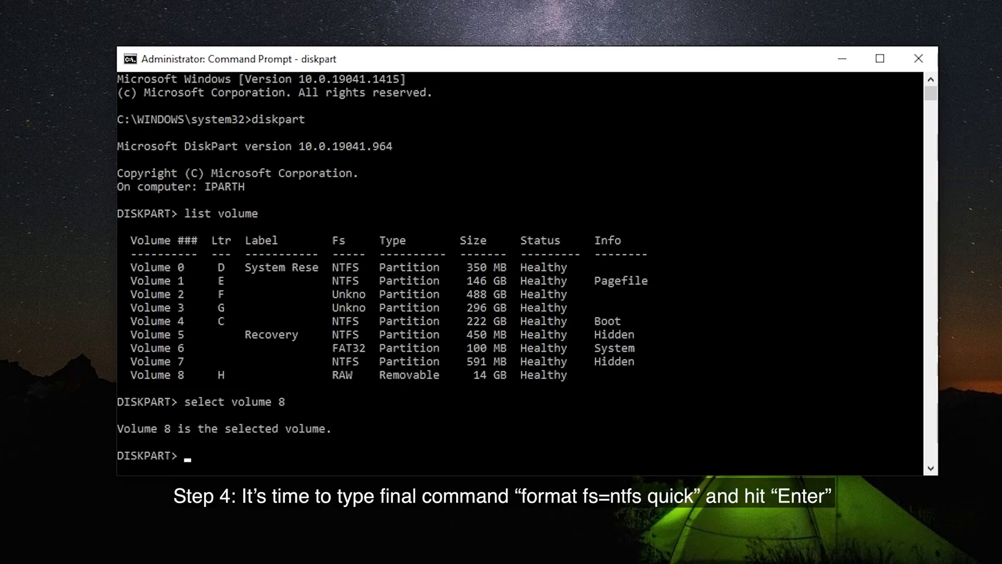
type("format fs=")
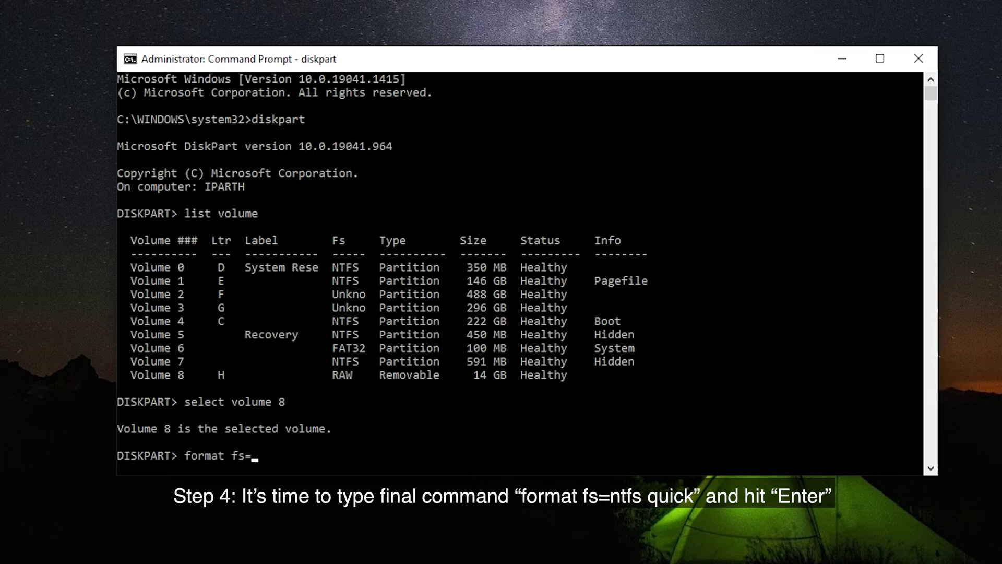
type("ntfs")
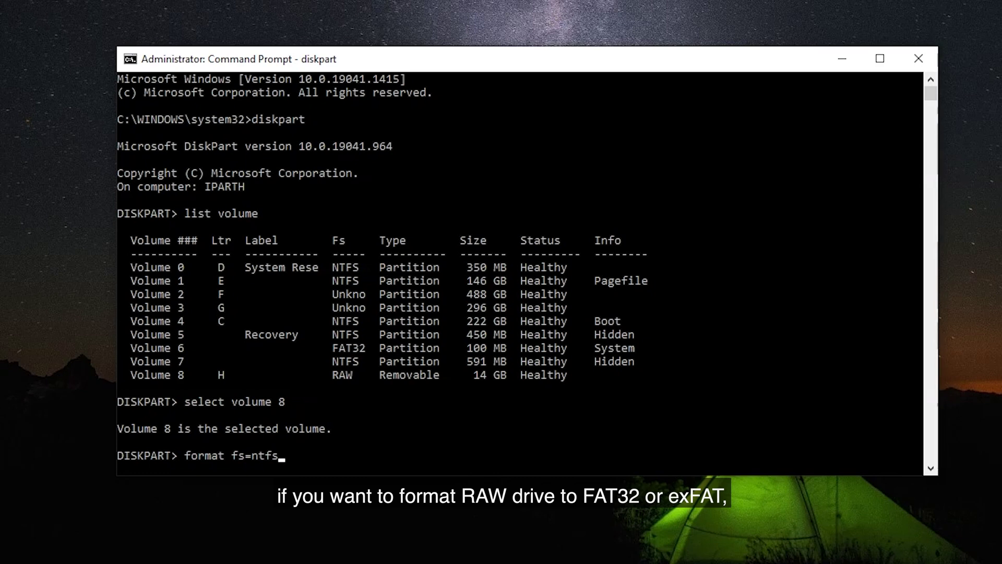
type(" quick")
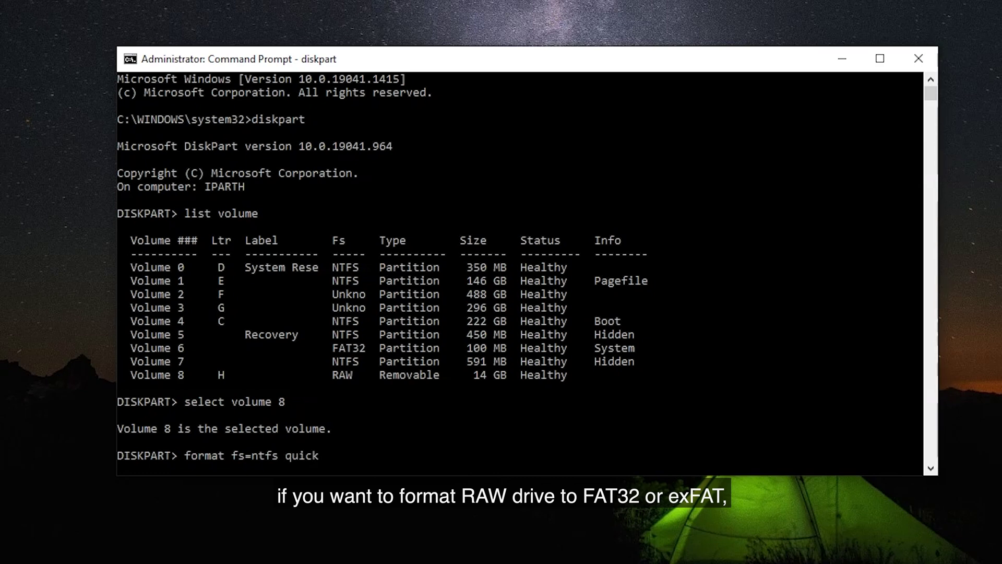
key("Return")
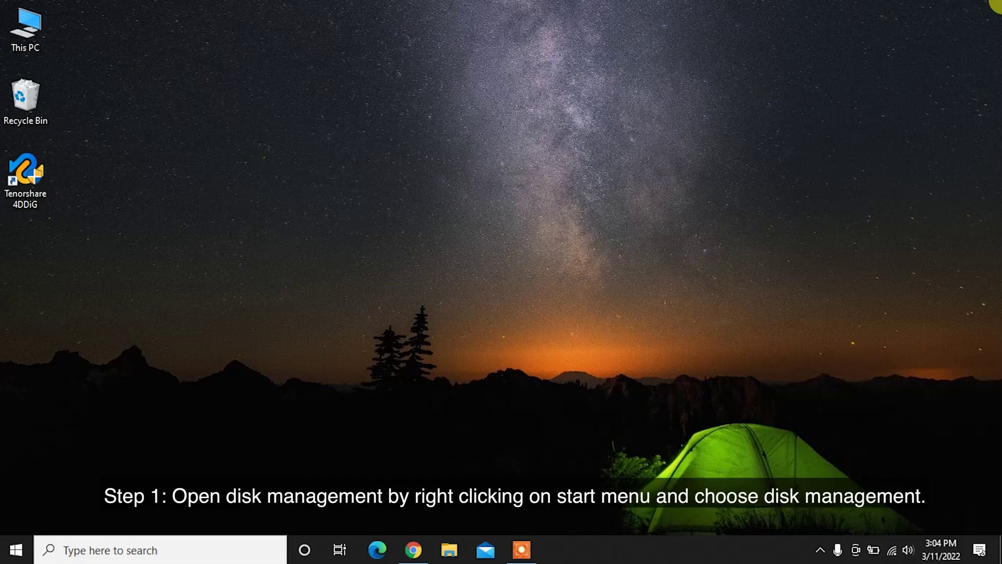
Open Disk Management and right-click the 14.32 GB RAW H: partition on Disk 2.
right_click(11, 555)
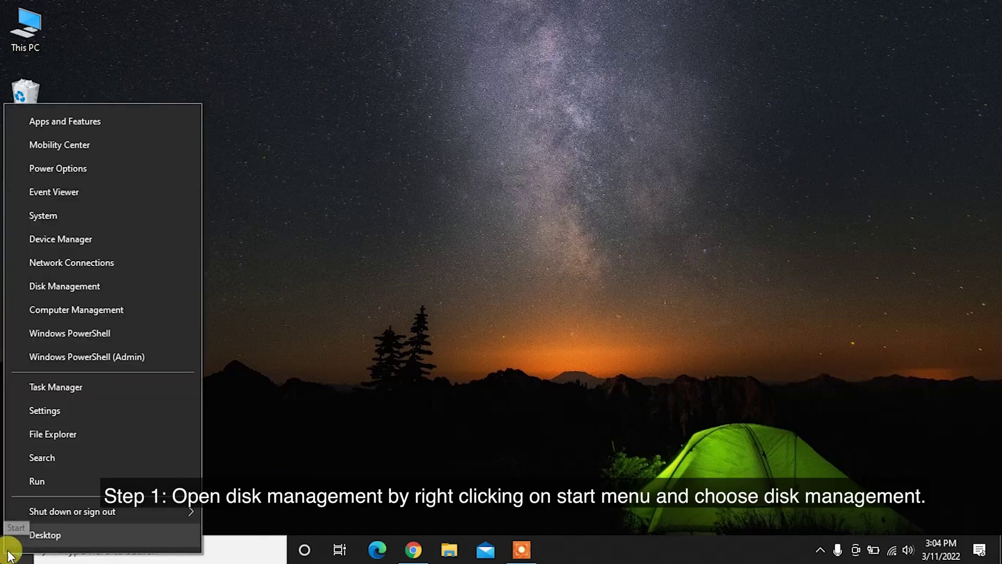
left_click(70, 289)
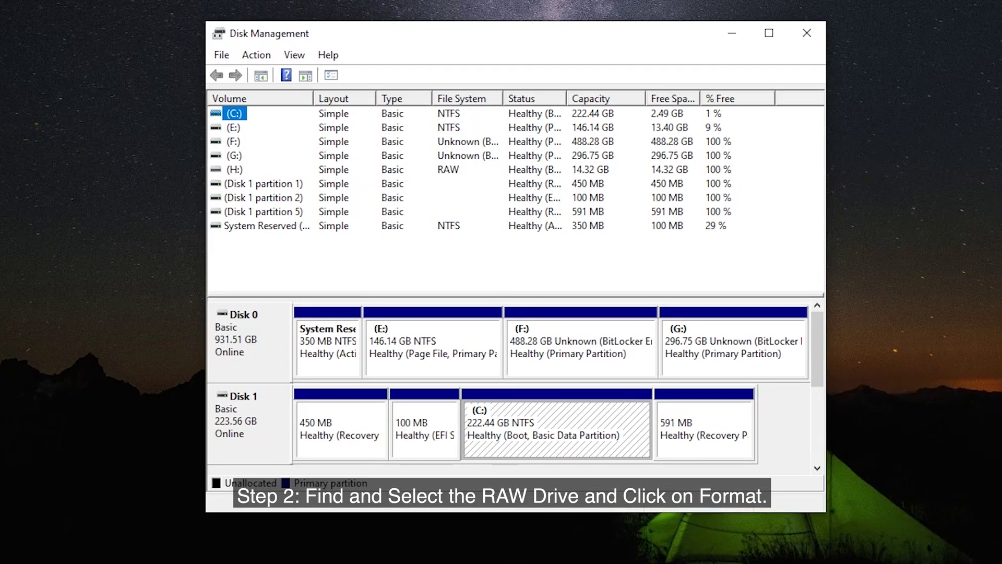
scroll(812, 330, "down", 1)
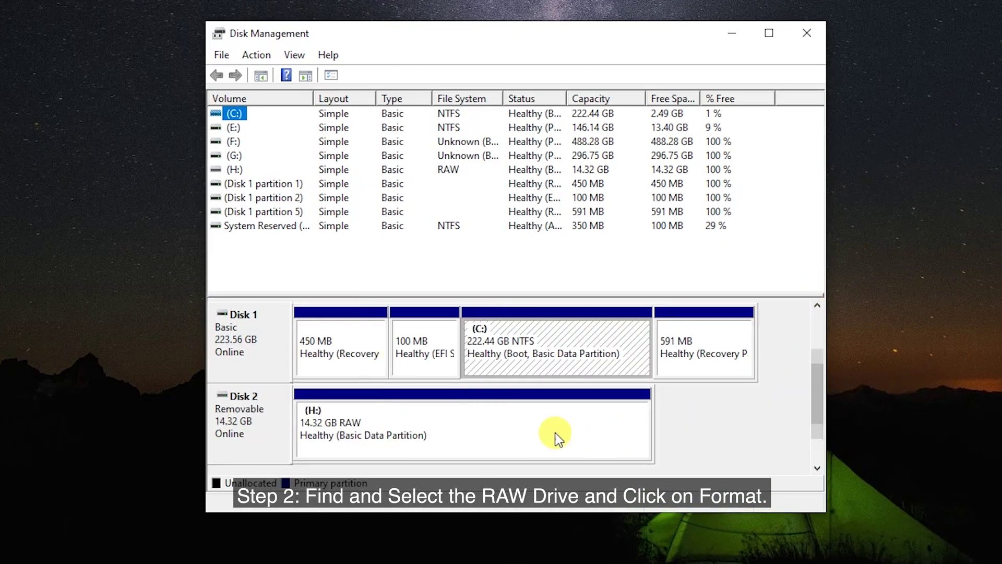
left_click(530, 428)
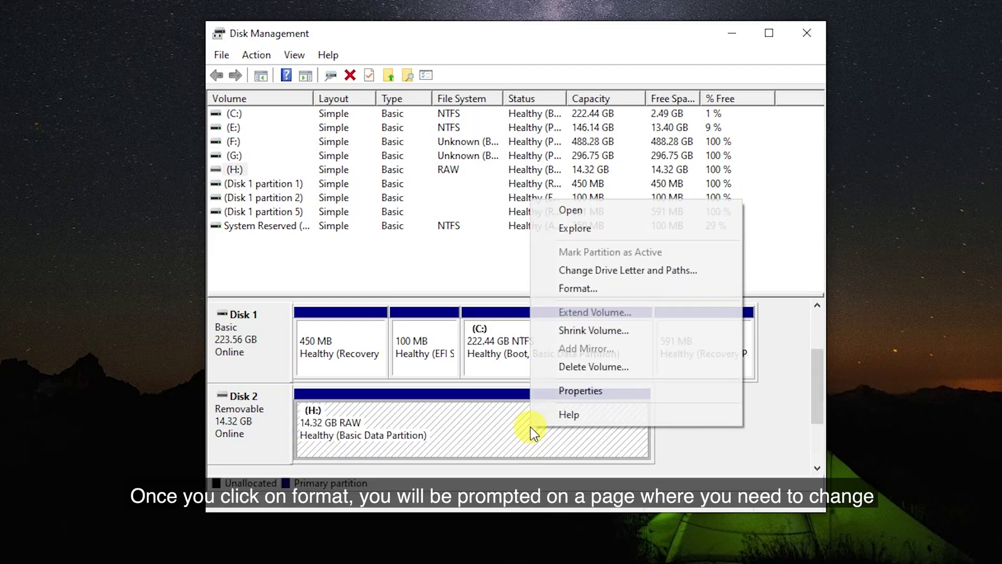
right_click(530, 427)
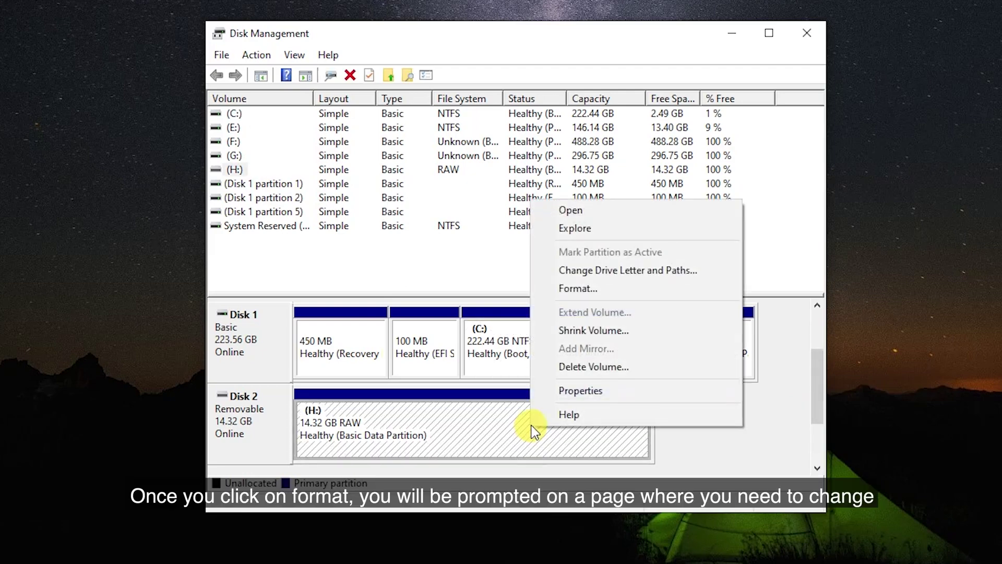
Format H: as FAT32 labelled New Volume and confirm the data-erase warning.
left_click(632, 290)
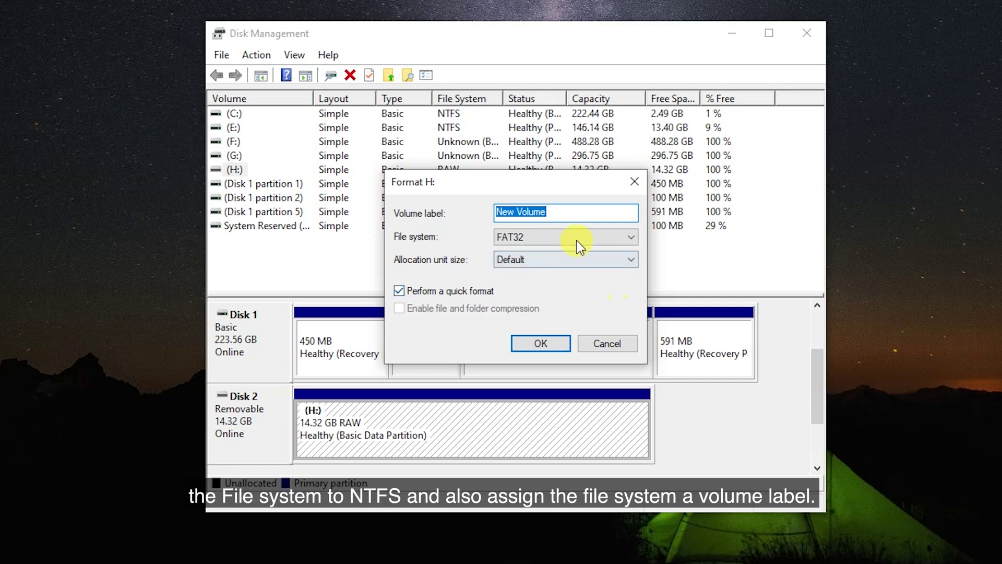
left_click(574, 215)
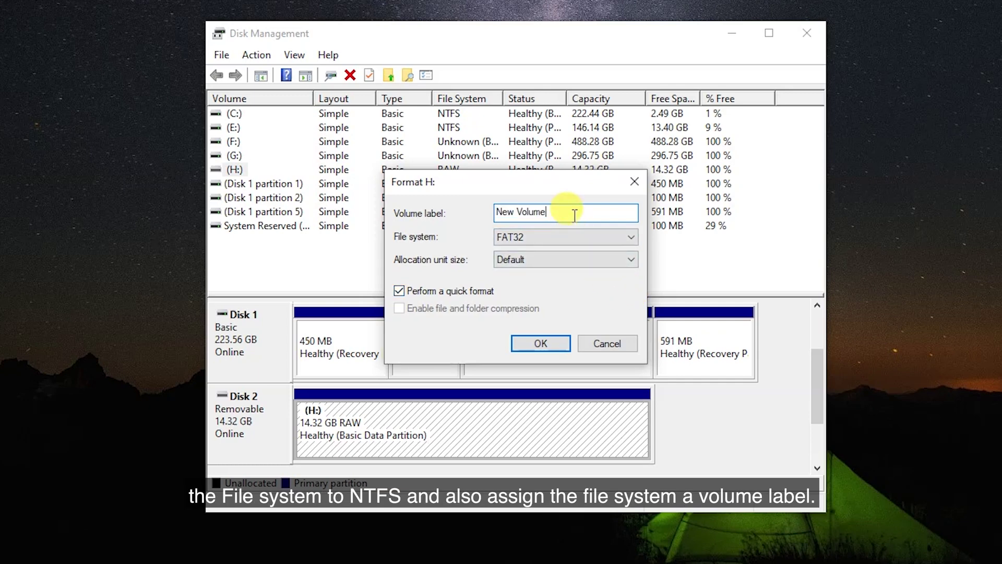
left_click(573, 239)
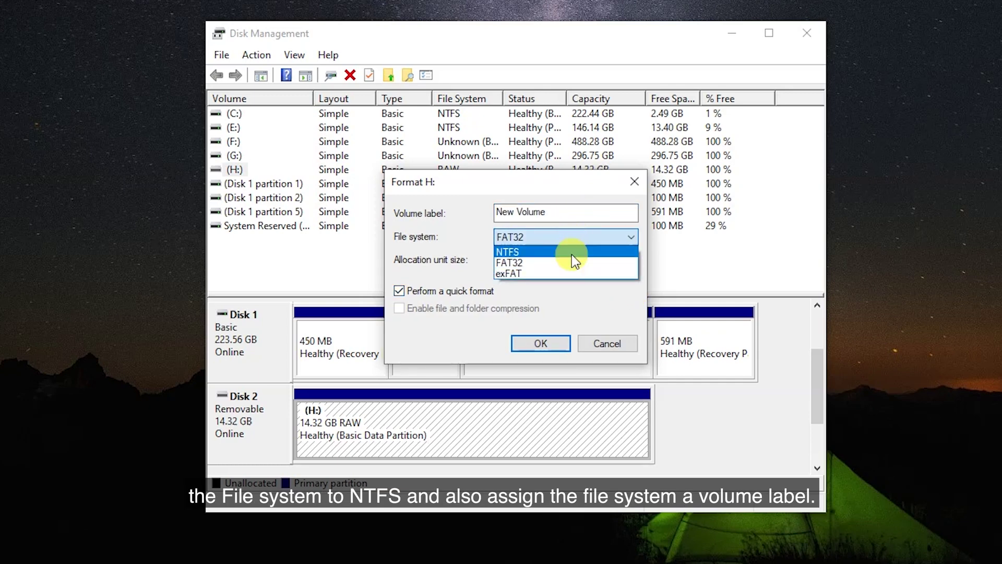
left_click(571, 263)
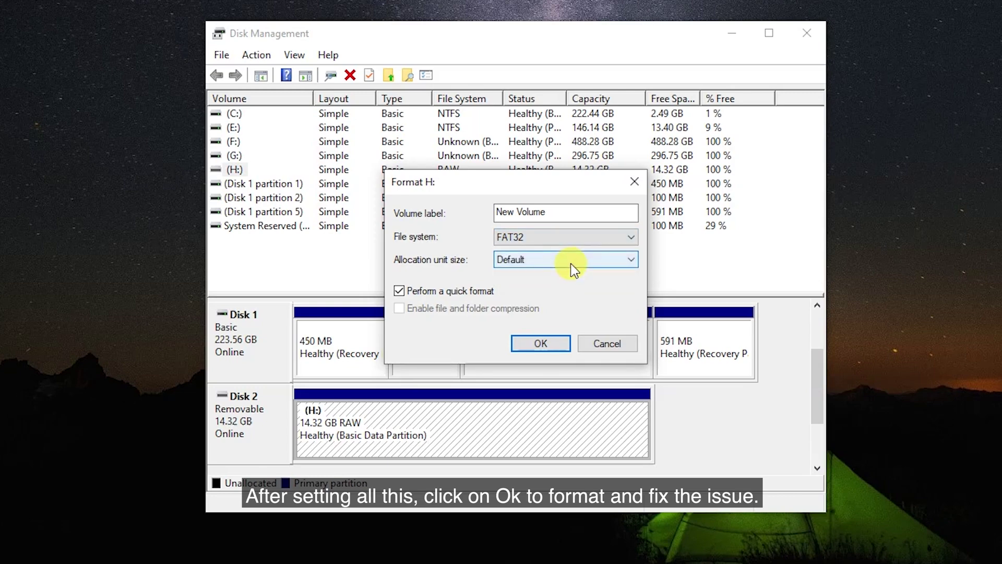
left_click(539, 343)
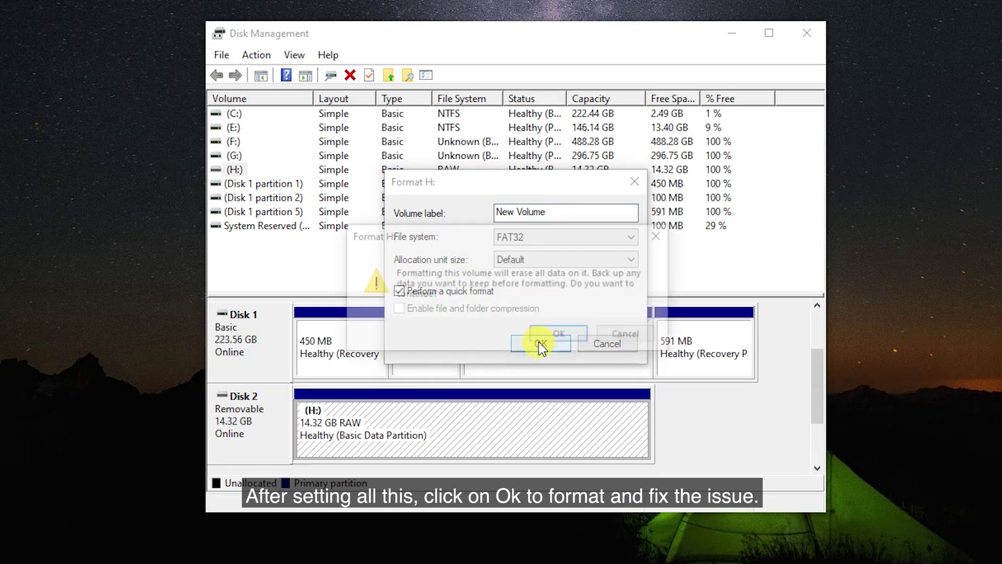
left_click(573, 332)
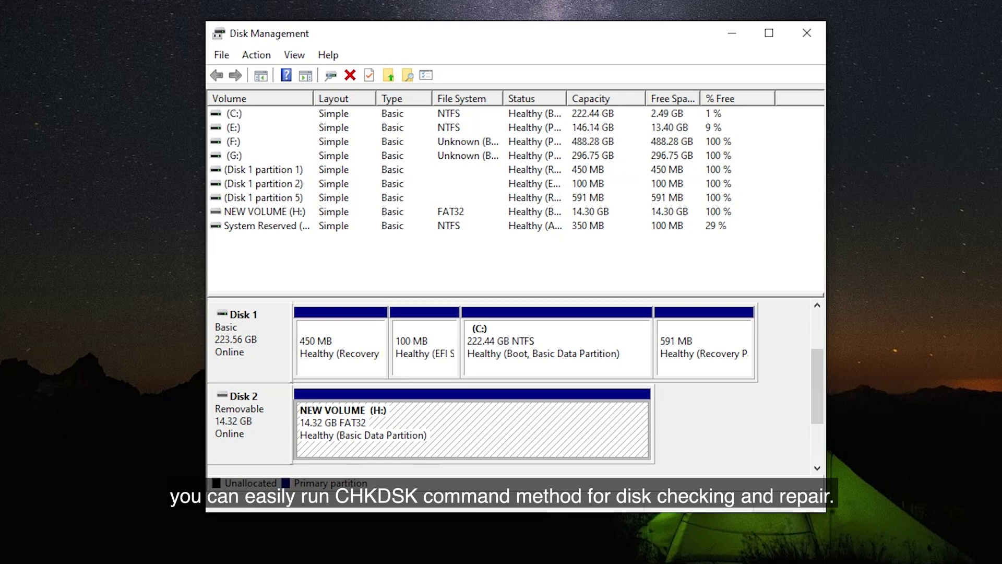
Close Disk Management, run chkdsk H: finding no problems, and exit Command Prompt.
left_click(802, 33)
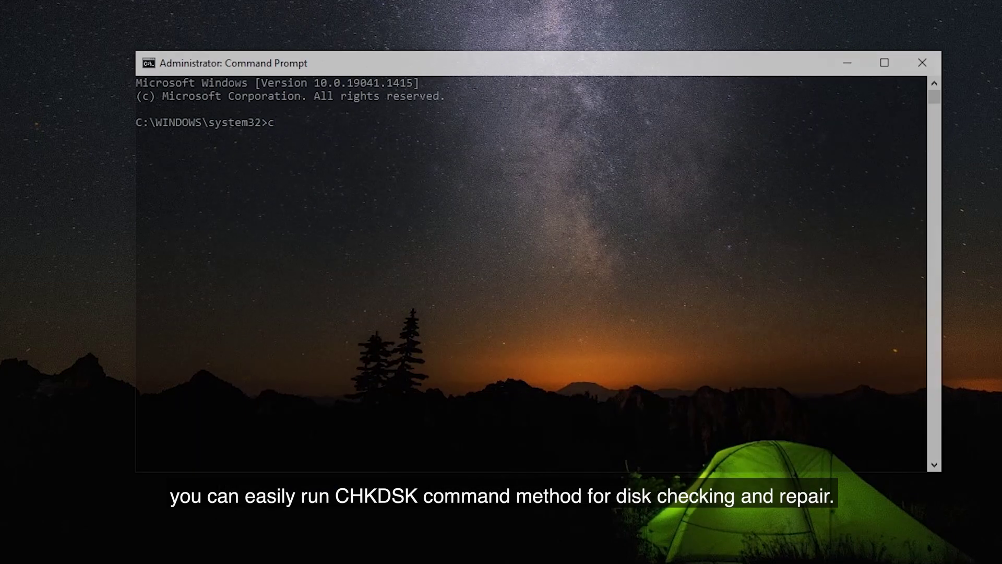
type("chkdsk")
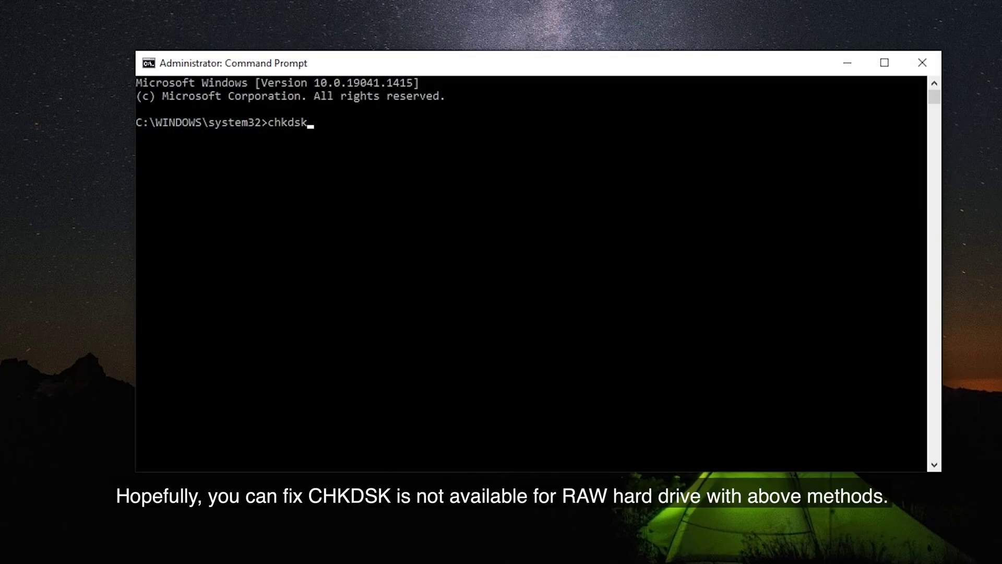
type(" H: /f")
key("Return")
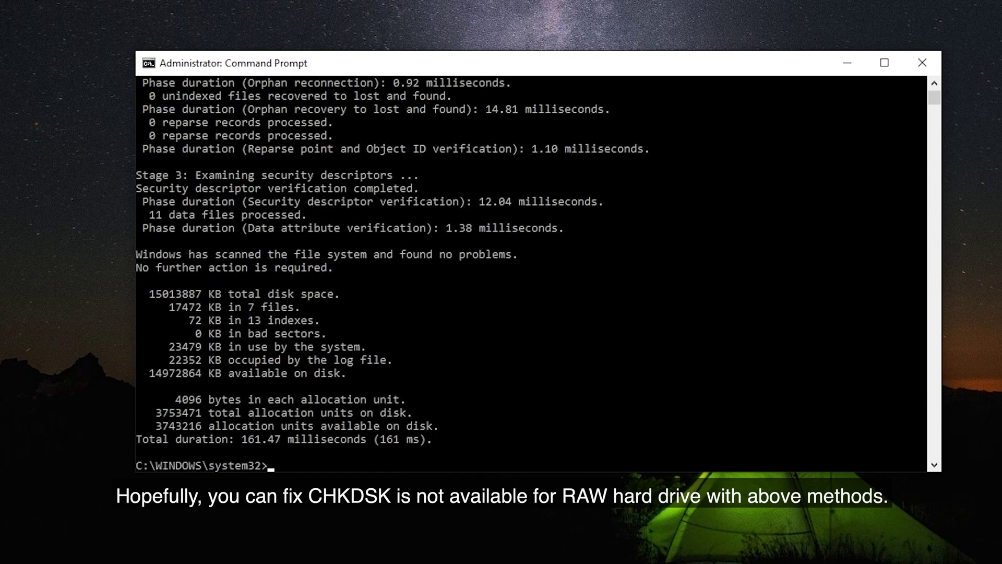
type("exit")
key("Return")
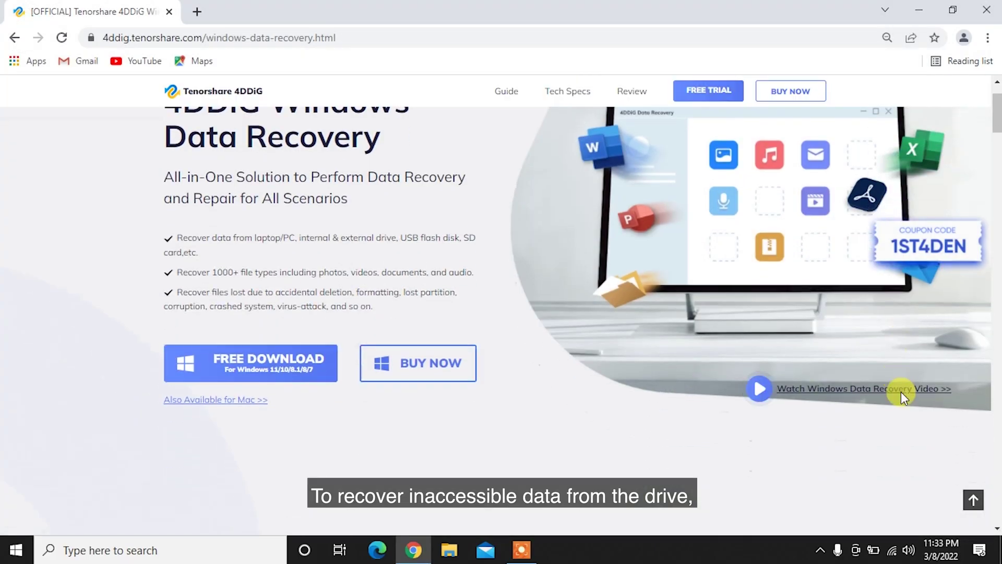
scroll(901, 392, "down", 8)
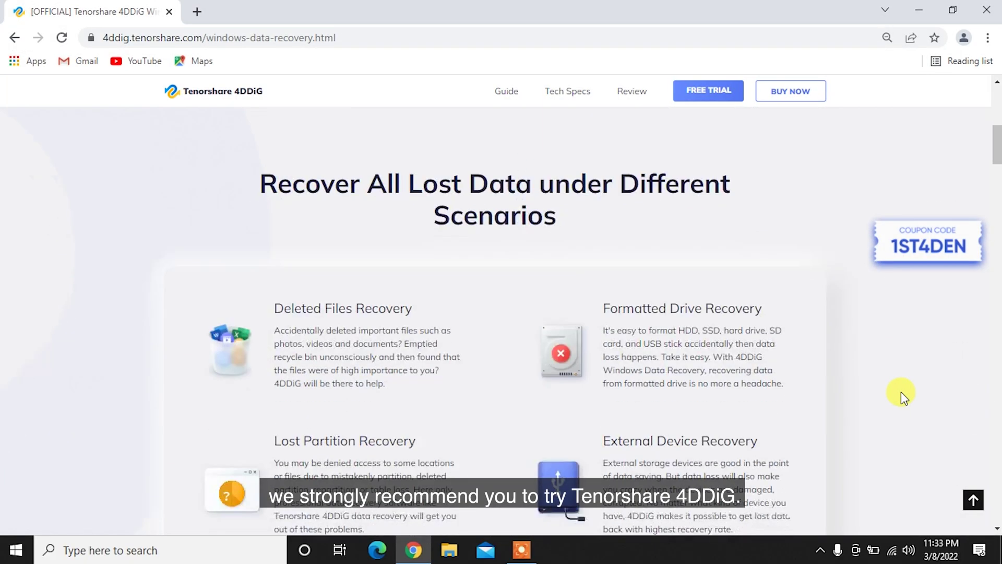
scroll(901, 391, "down", 8)
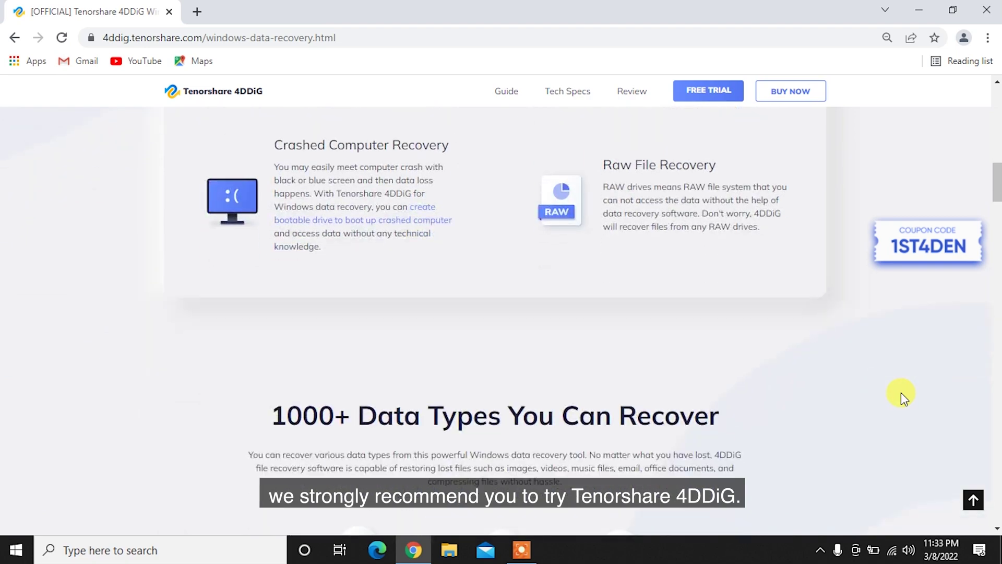